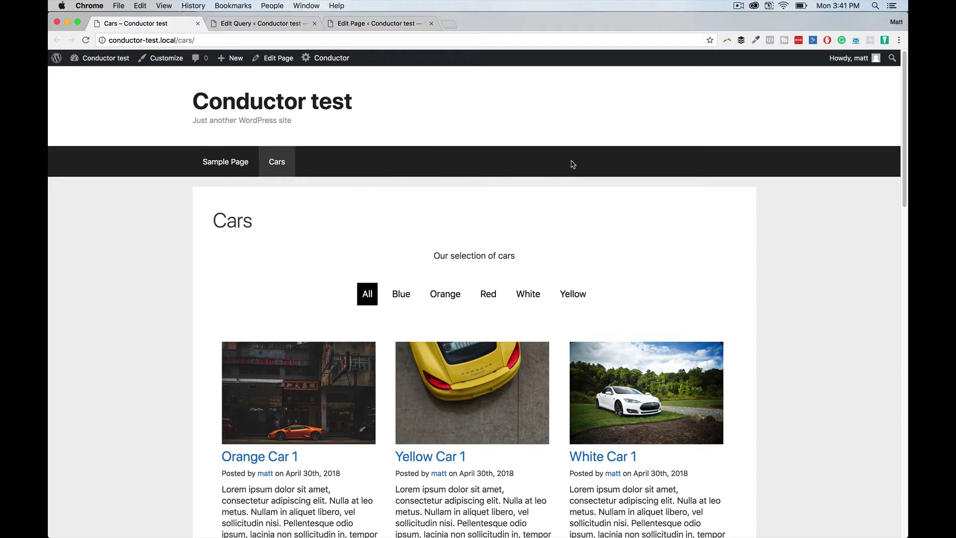
- On the Cars page, try the Blue, Orange and All filter buttons
{"action": "scroll", "coordinate": [647, 241], "scroll_direction": "down", "scroll_amount": 6}
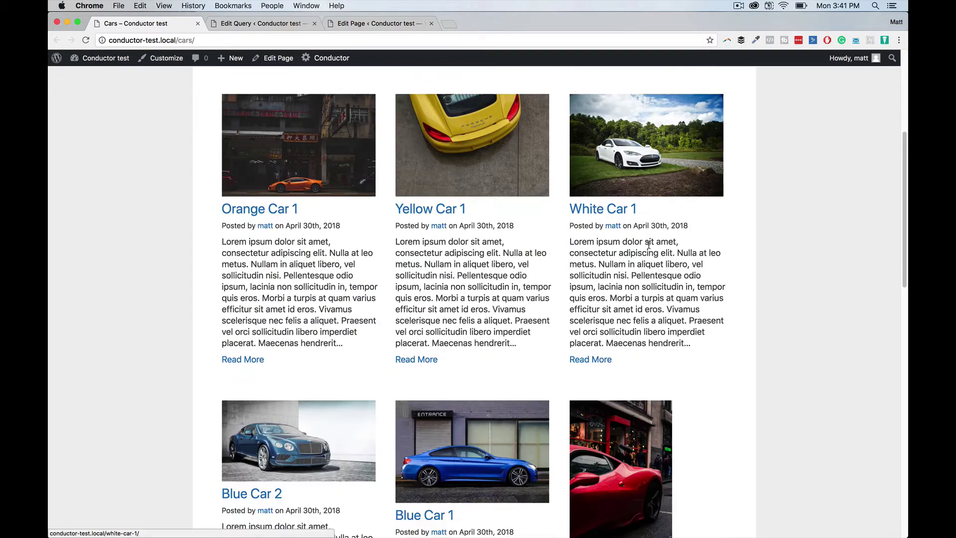
{"action": "scroll", "coordinate": [647, 242], "scroll_direction": "up", "scroll_amount": 6}
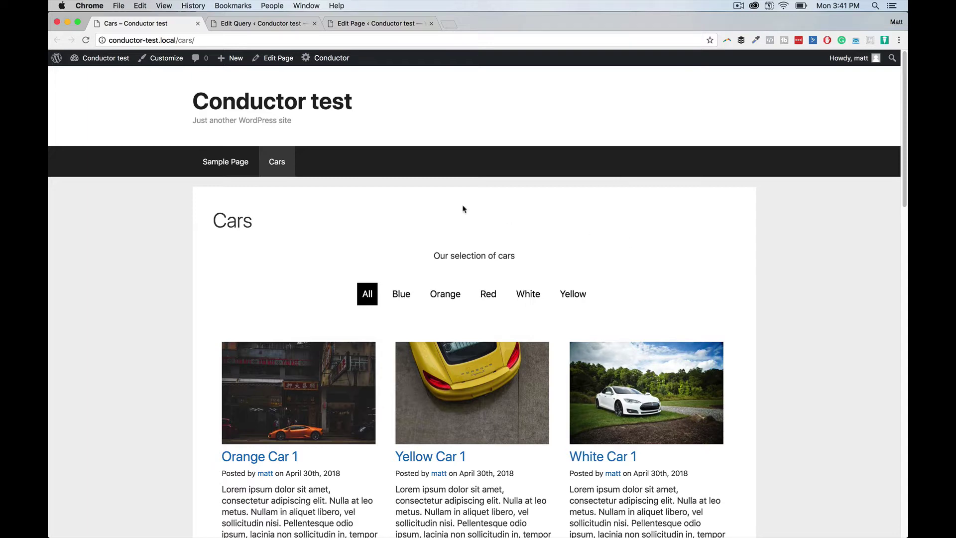
{"action": "scroll", "coordinate": [463, 209], "scroll_direction": "down", "scroll_amount": 5}
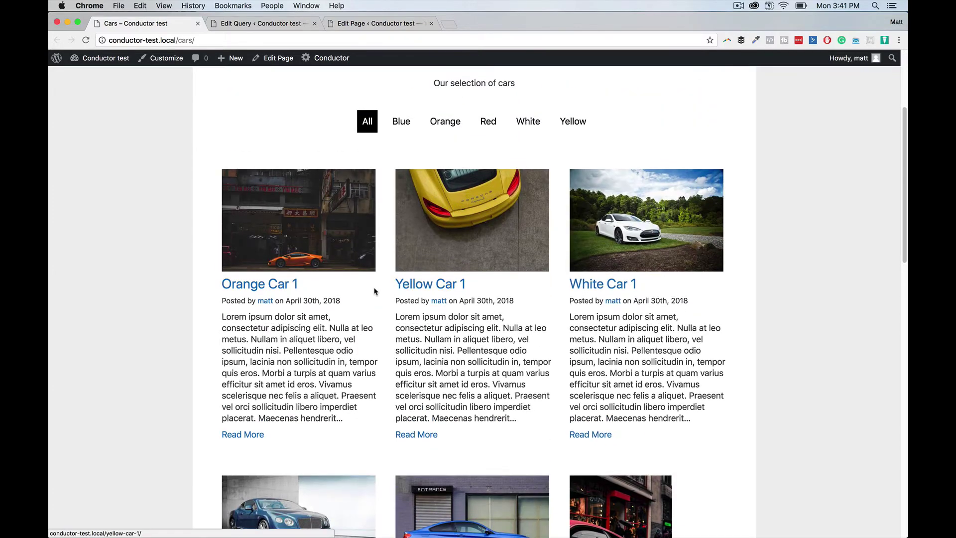
{"action": "scroll", "coordinate": [375, 289], "scroll_direction": "up", "scroll_amount": 2}
{"action": "scroll", "coordinate": [375, 291], "scroll_direction": "down", "scroll_amount": 1}
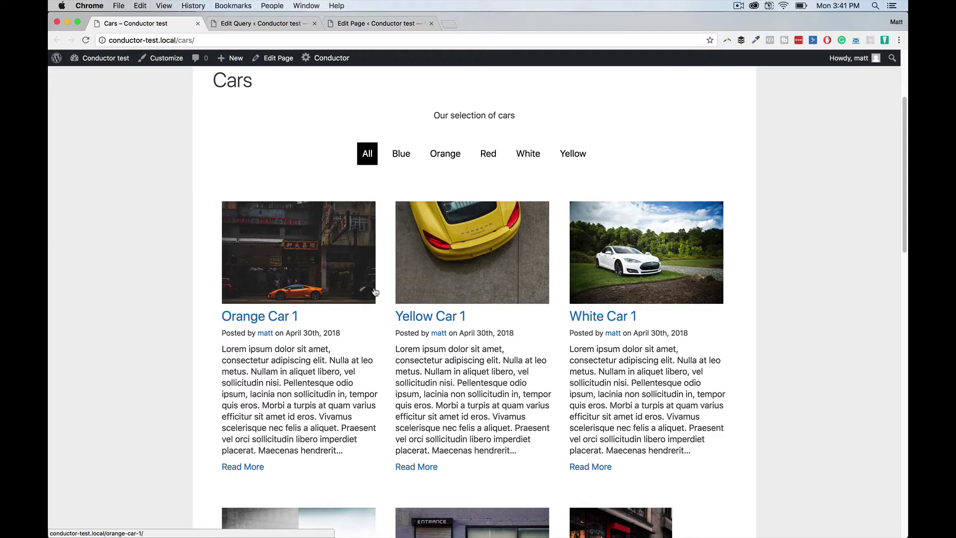
{"action": "left_click", "coordinate": [398, 154]}
{"action": "left_click", "coordinate": [438, 154]}
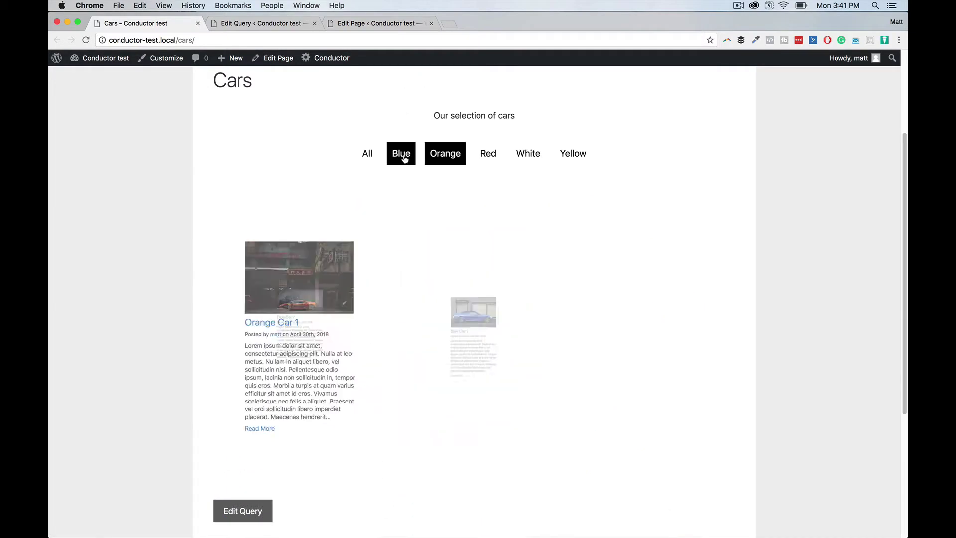
{"action": "left_click", "coordinate": [369, 154]}
{"action": "scroll", "coordinate": [371, 155], "scroll_direction": "up", "scroll_amount": 3}
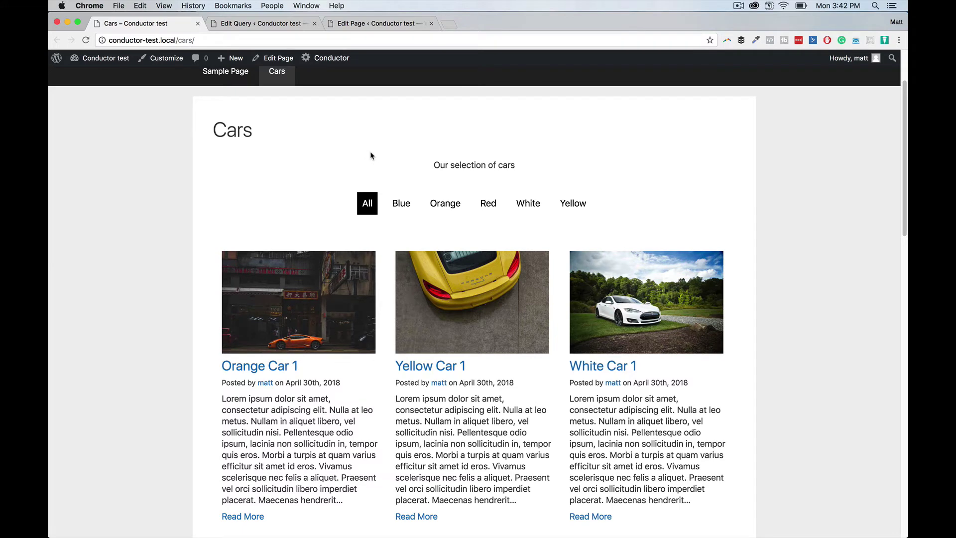
- In the Cars query's Simple Query Builder, keep many Post(s) as the content type
{"action": "left_click", "coordinate": [259, 24]}
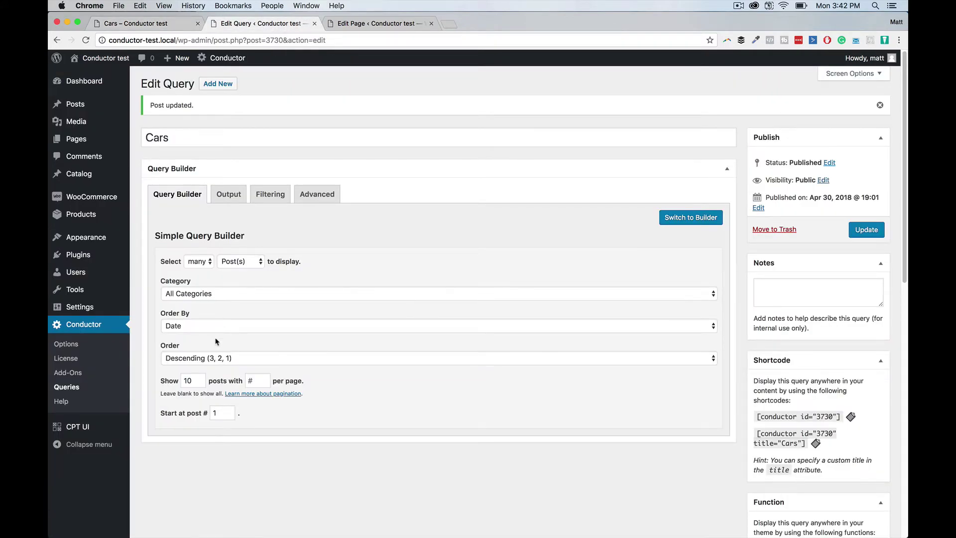
{"action": "left_click", "coordinate": [189, 135]}
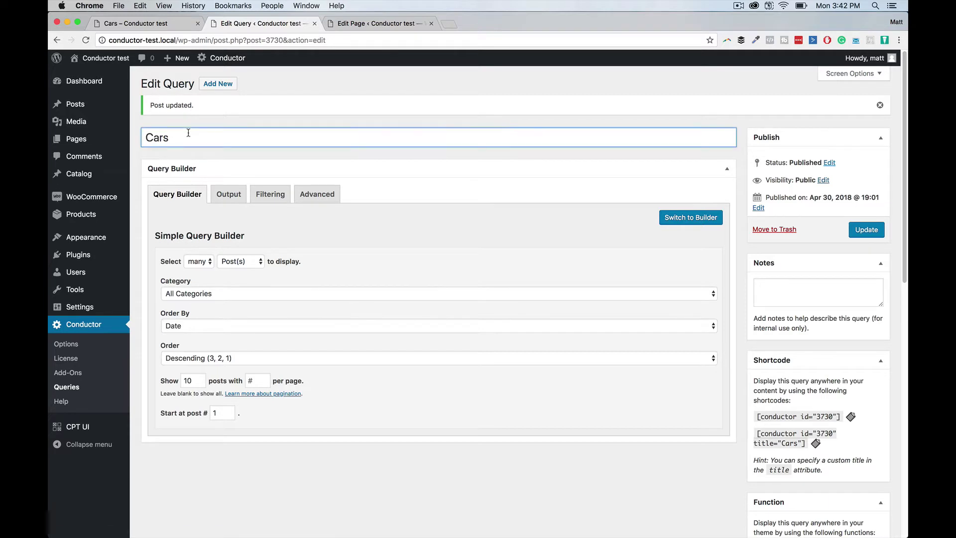
{"action": "left_click", "coordinate": [202, 261]}
{"action": "left_click", "coordinate": [248, 262]}
{"action": "left_click", "coordinate": [248, 262]}
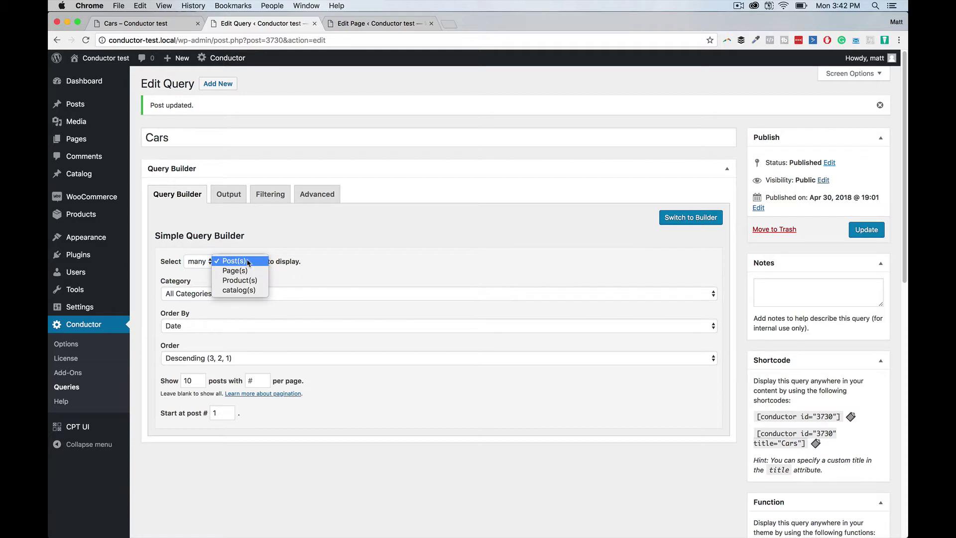
{"action": "left_click", "coordinate": [300, 258]}
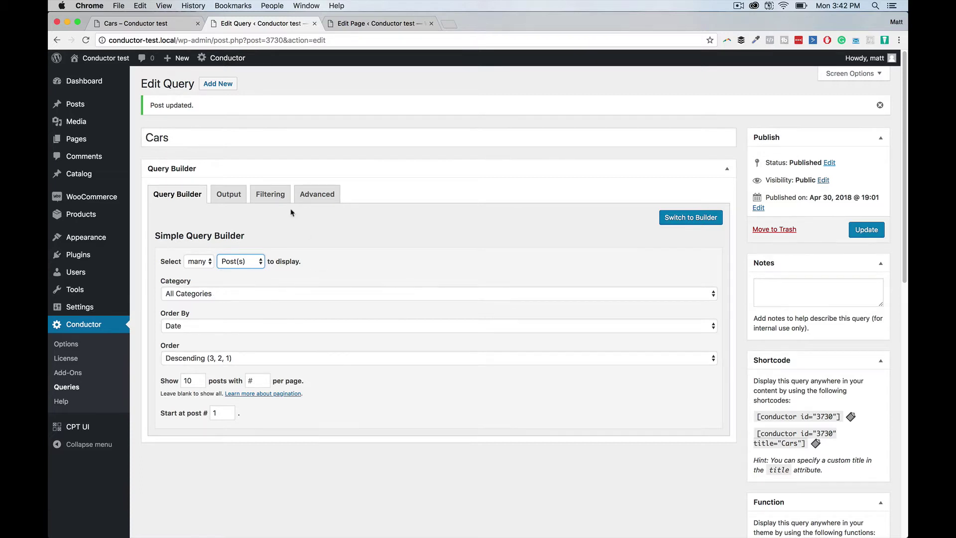
- Check that the query's Output shows 3 columns, then return to the front-end Cars page
{"action": "left_click", "coordinate": [227, 195]}
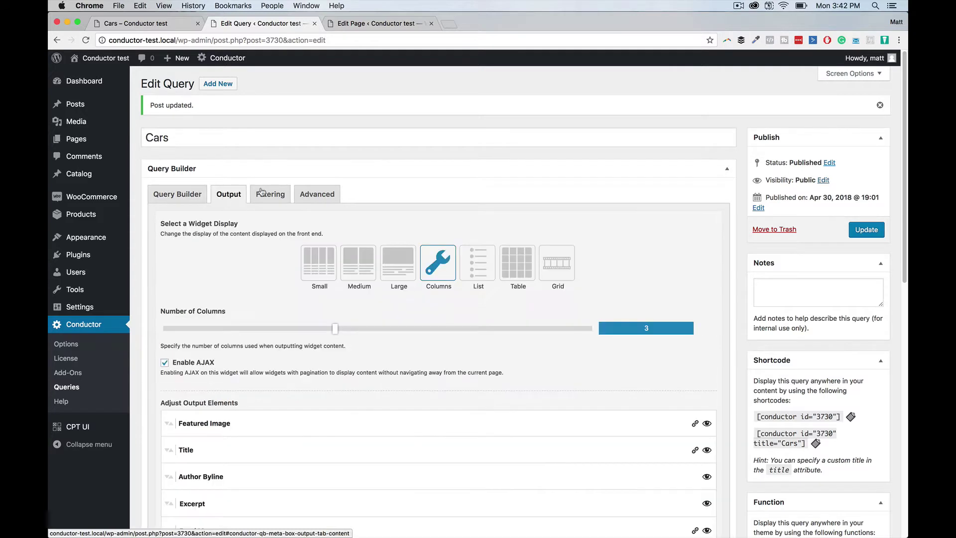
{"action": "scroll", "coordinate": [508, 236], "scroll_direction": "down", "scroll_amount": 1}
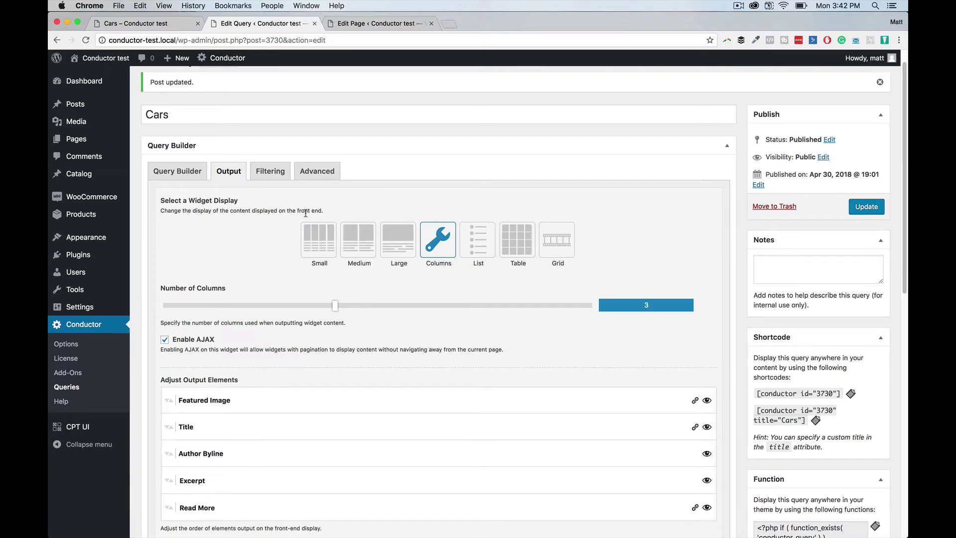
{"action": "left_click", "coordinate": [160, 25]}
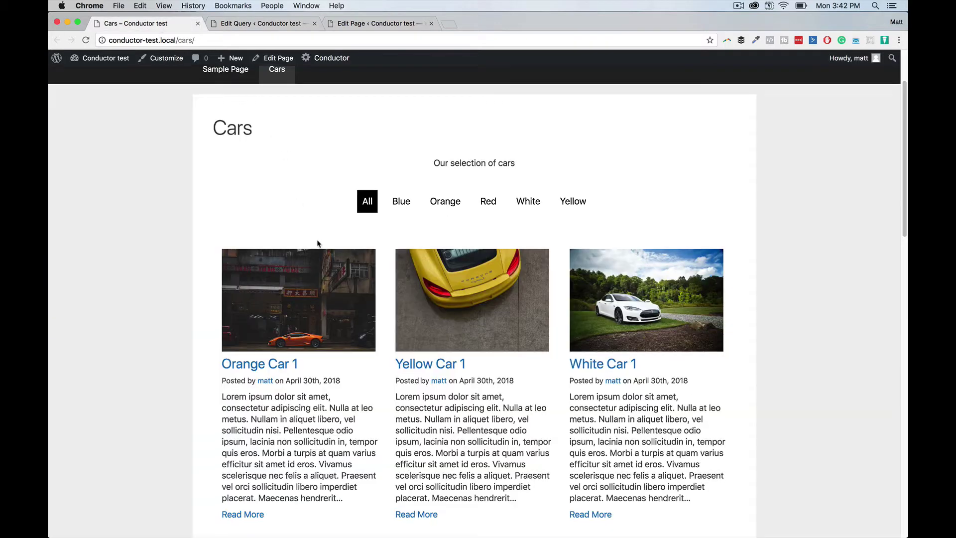
{"action": "scroll", "coordinate": [317, 268], "scroll_direction": "down", "scroll_amount": 2}
{"action": "scroll", "coordinate": [316, 271], "scroll_direction": "up", "scroll_amount": 4}
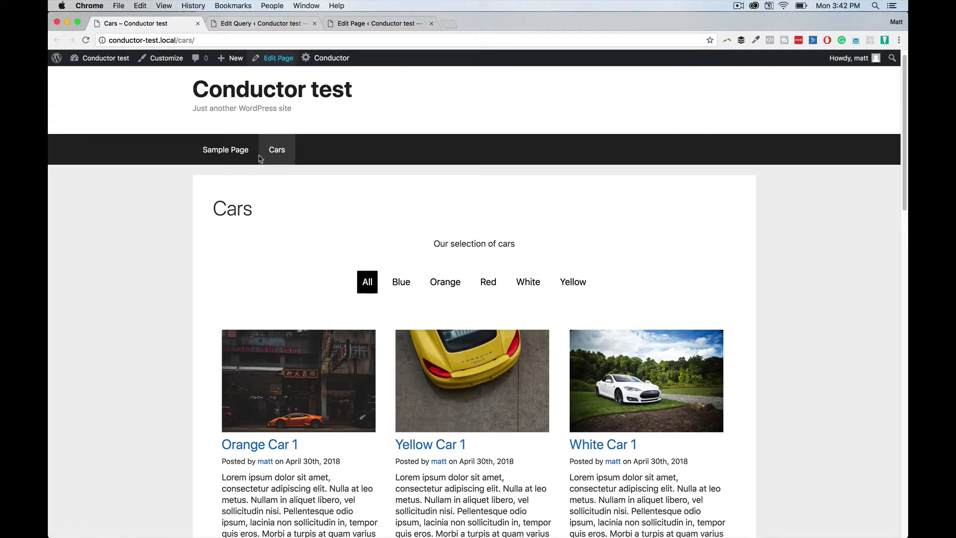
- Uncheck Enable Filtering on the Cars query and update it
{"action": "left_click", "coordinate": [259, 23]}
{"action": "left_click", "coordinate": [268, 172]}
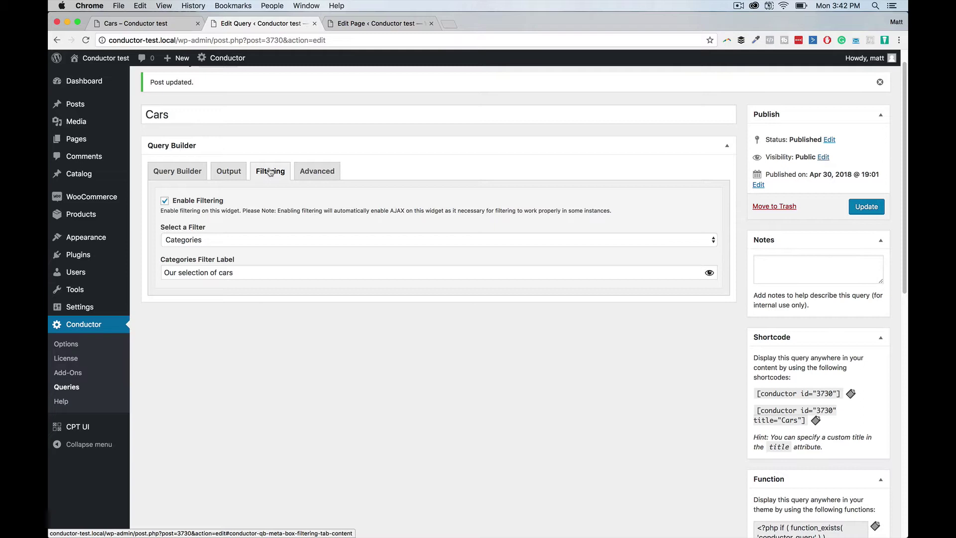
{"action": "left_click", "coordinate": [211, 202]}
{"action": "left_click", "coordinate": [866, 206]}
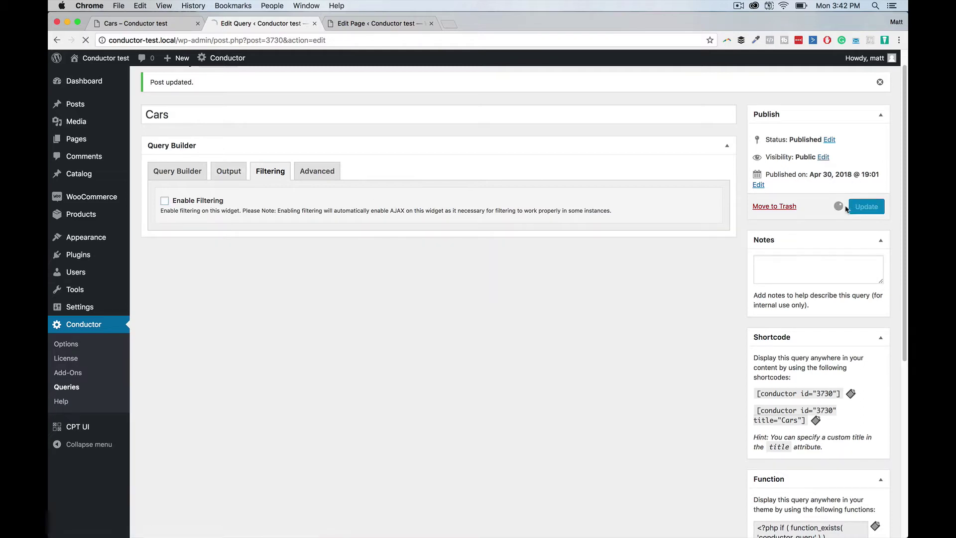
- Reload the Cars page to confirm the colour filter buttons are gone
{"action": "left_click", "coordinate": [134, 24]}
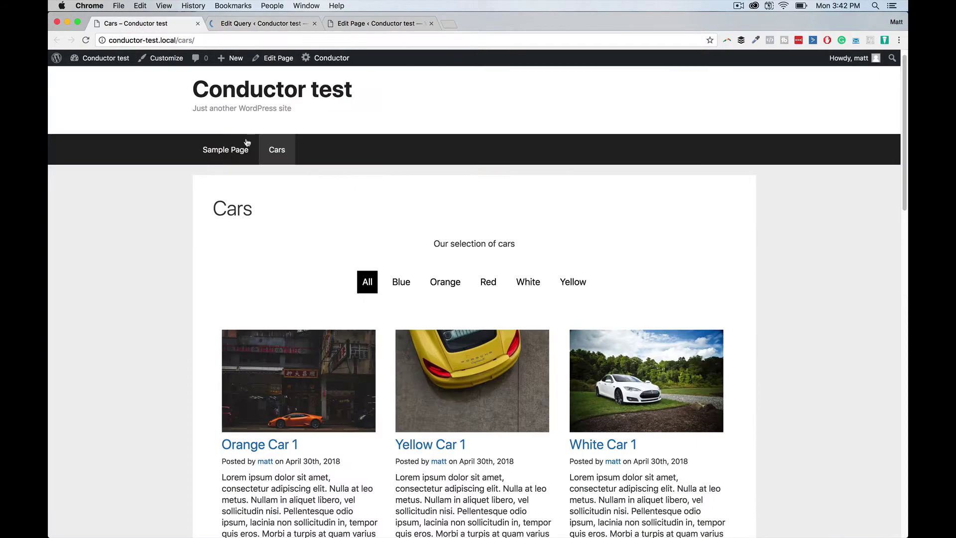
{"action": "left_click", "coordinate": [86, 40]}
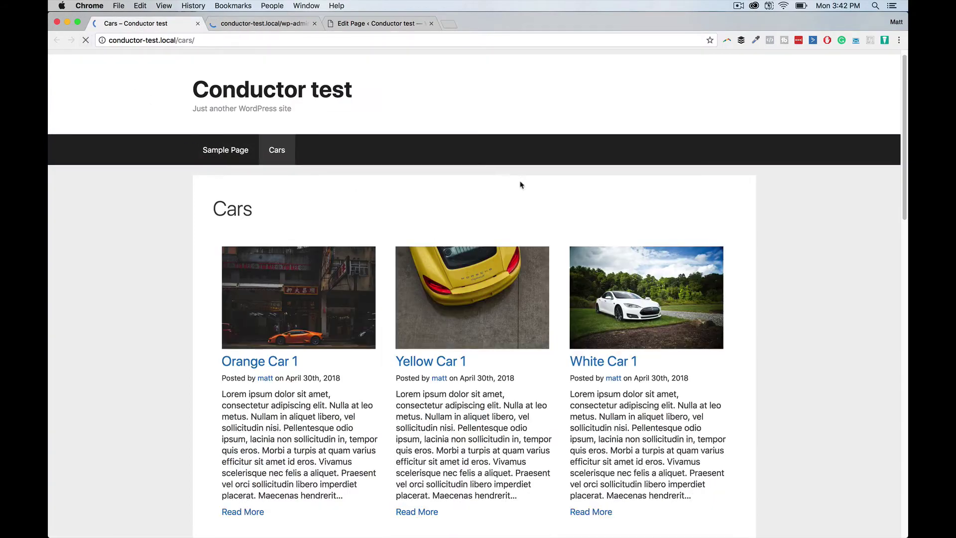
{"action": "scroll", "coordinate": [386, 242], "scroll_direction": "down", "scroll_amount": 7}
{"action": "scroll", "coordinate": [527, 284], "scroll_direction": "down", "scroll_amount": 6}
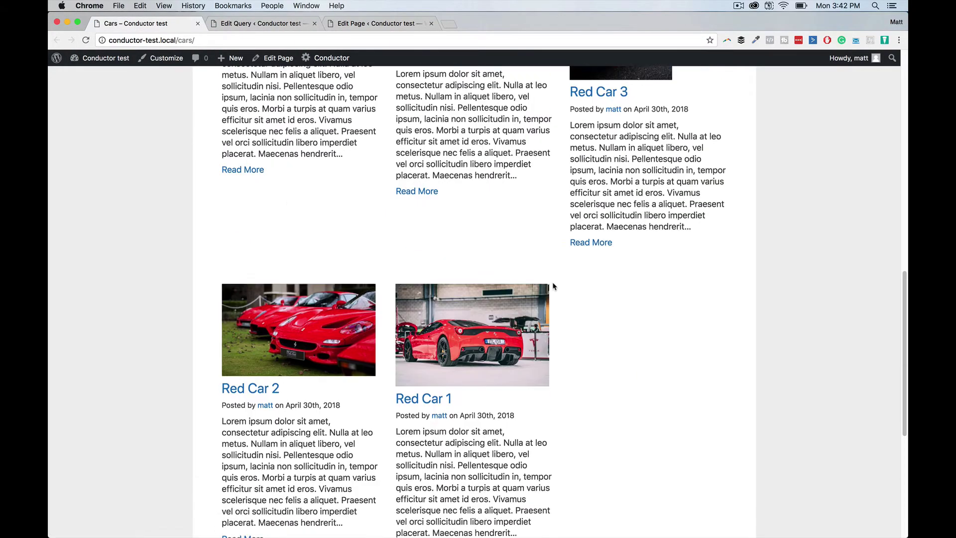
{"action": "scroll", "coordinate": [552, 286], "scroll_direction": "up", "scroll_amount": 12}
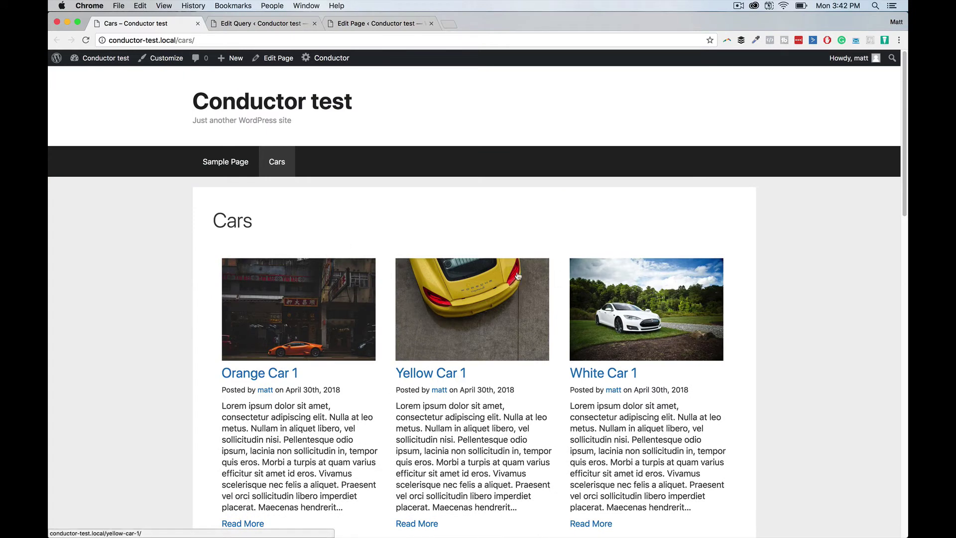
- Re-enable filtering with a Categories filter, update the query, and go back to the Cars page
{"action": "left_click", "coordinate": [260, 23]}
{"action": "left_click", "coordinate": [277, 196]}
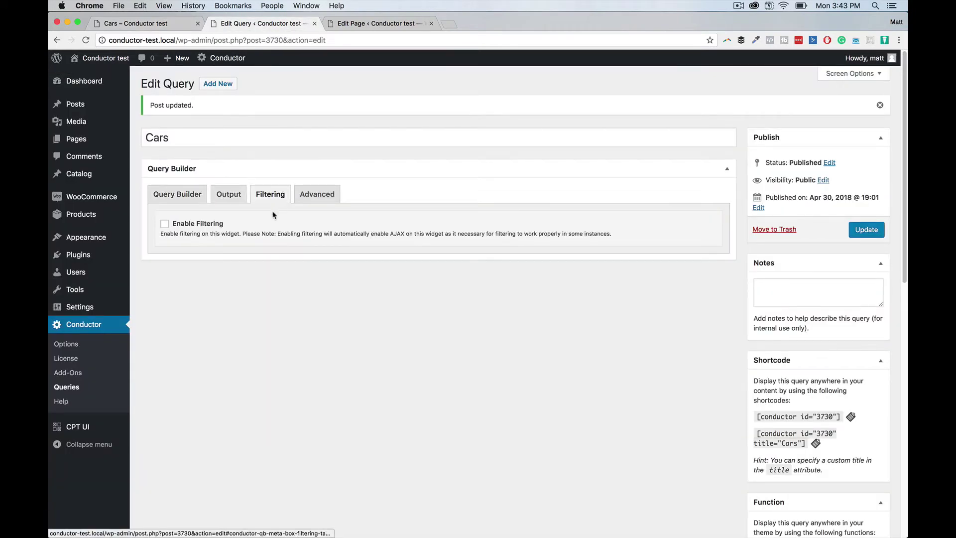
{"action": "left_click", "coordinate": [192, 223]}
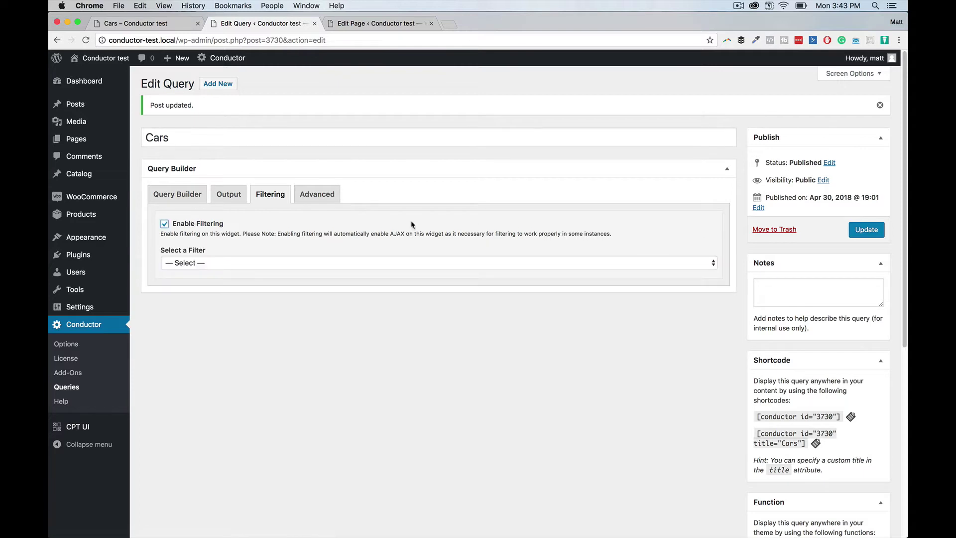
{"action": "left_click", "coordinate": [392, 262]}
{"action": "left_click", "coordinate": [348, 274]}
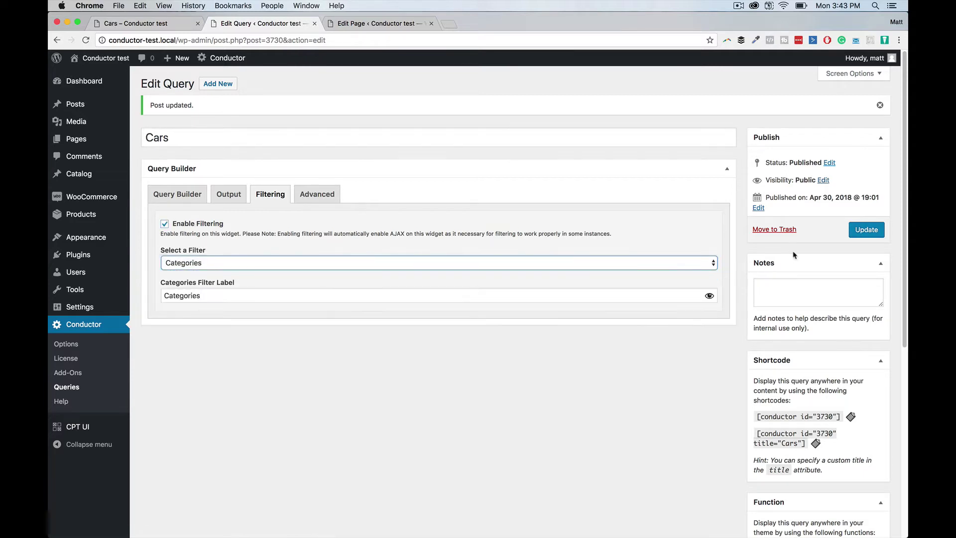
{"action": "left_click", "coordinate": [866, 230]}
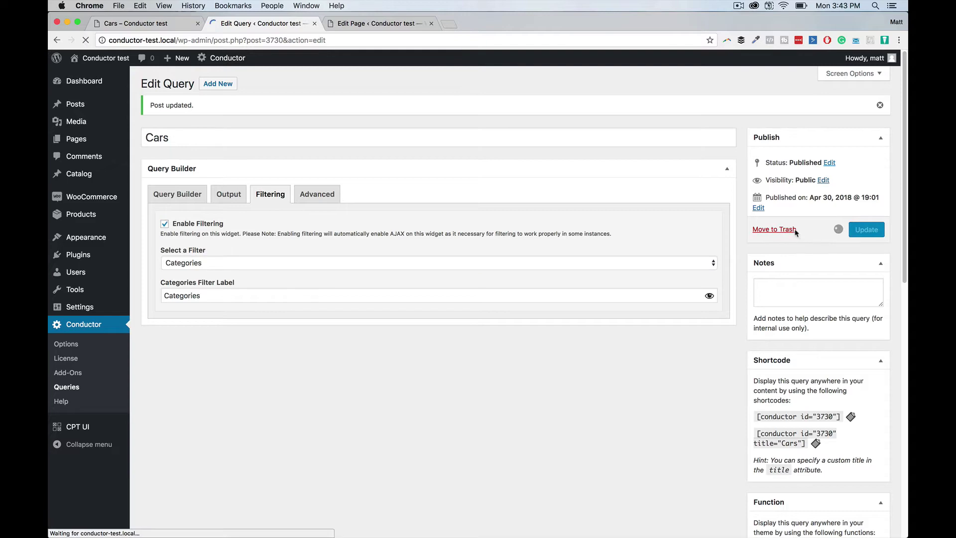
{"action": "left_click", "coordinate": [150, 26]}
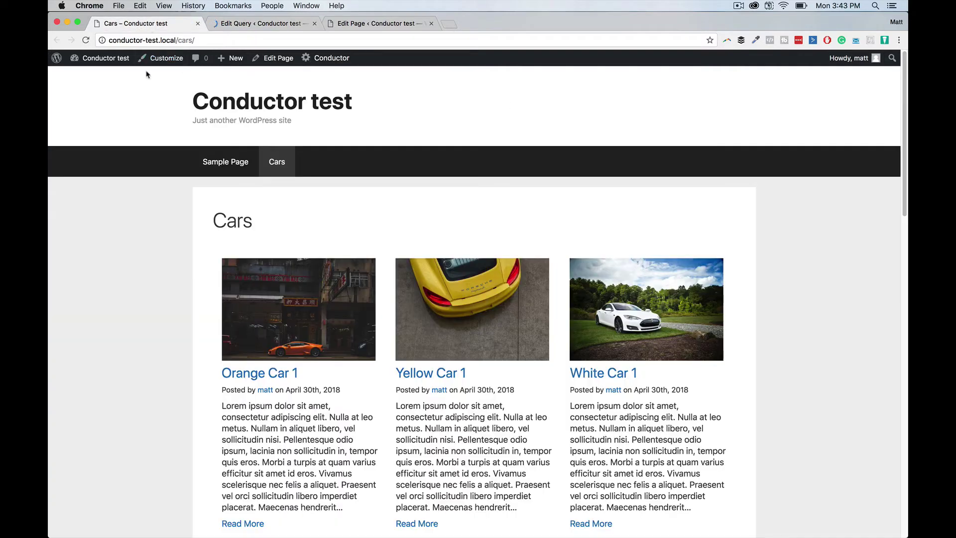
{"action": "left_click", "coordinate": [85, 41]}
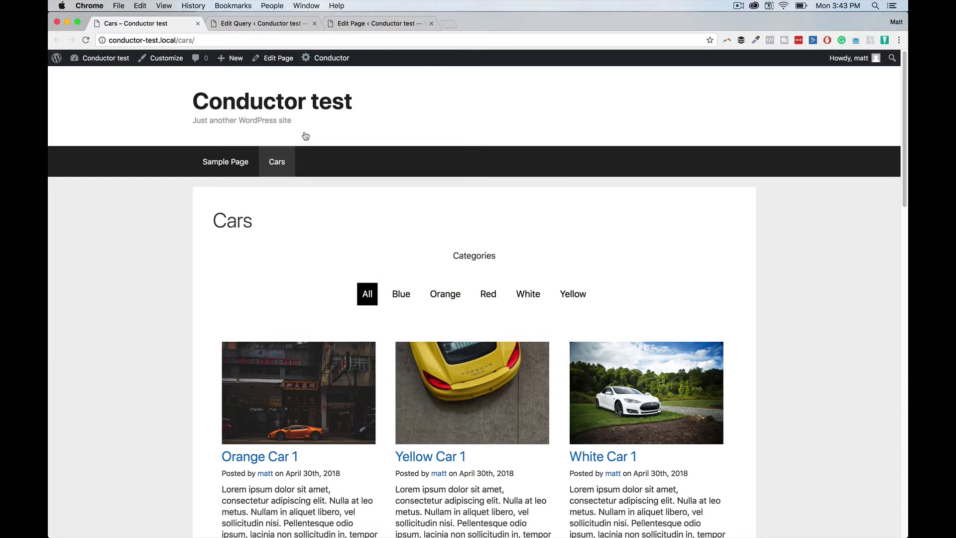
{"action": "scroll", "coordinate": [308, 247], "scroll_direction": "down", "scroll_amount": 10}
{"action": "scroll", "coordinate": [307, 246], "scroll_direction": "up", "scroll_amount": 2}
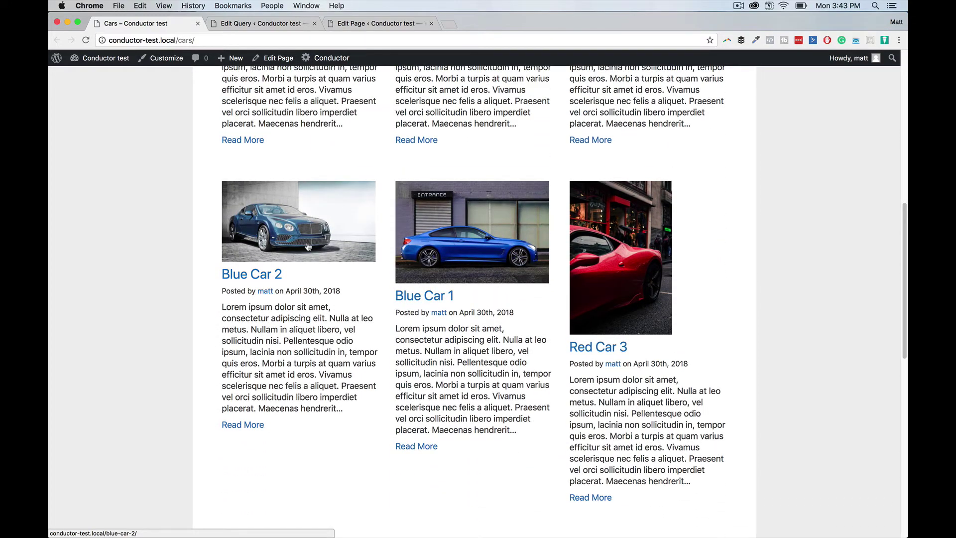
{"action": "scroll", "coordinate": [307, 246], "scroll_direction": "up", "scroll_amount": 9}
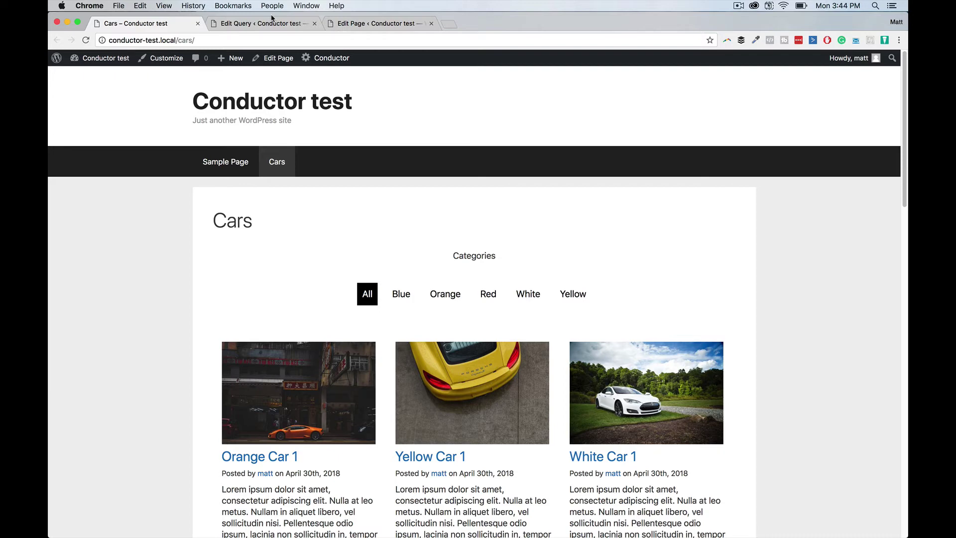
- Set output to 4 columns, hide Author Byline, Excerpt and Read More, and update
{"action": "left_click", "coordinate": [272, 20]}
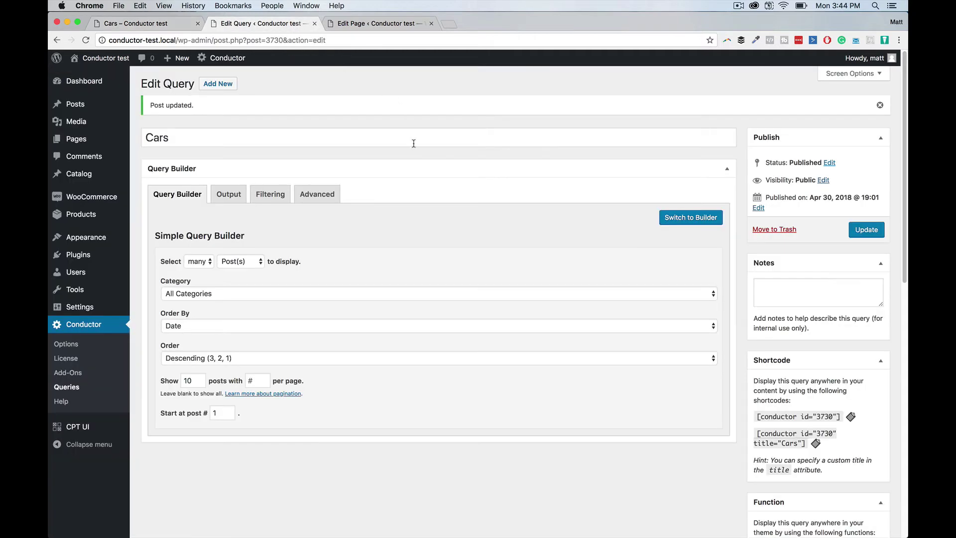
{"action": "left_click", "coordinate": [227, 197]}
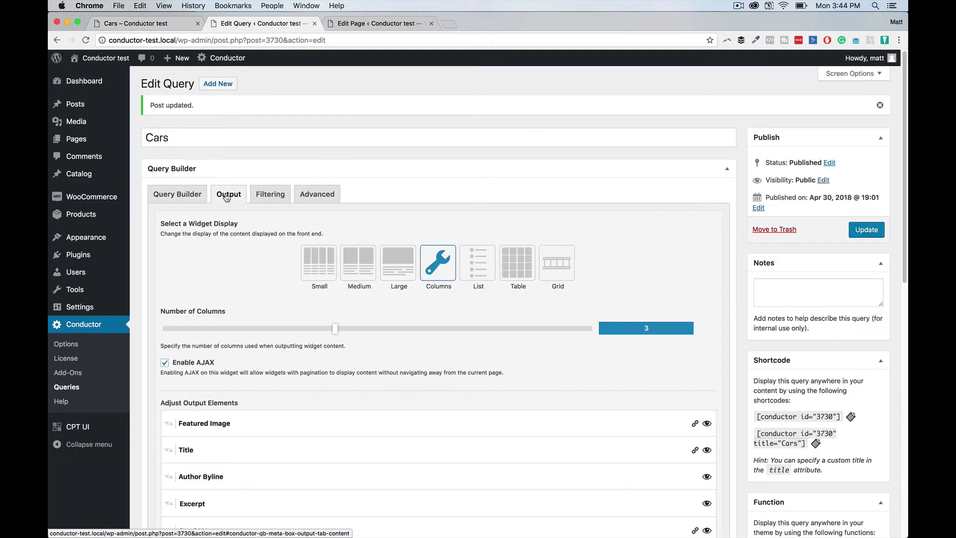
{"action": "scroll", "coordinate": [501, 279], "scroll_direction": "down", "scroll_amount": 5}
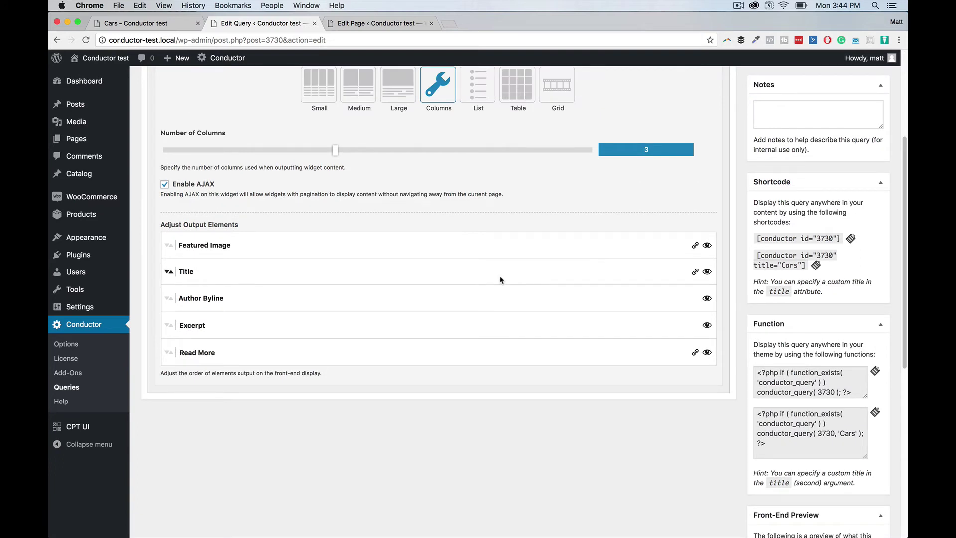
{"action": "scroll", "coordinate": [500, 280], "scroll_direction": "up", "scroll_amount": 2}
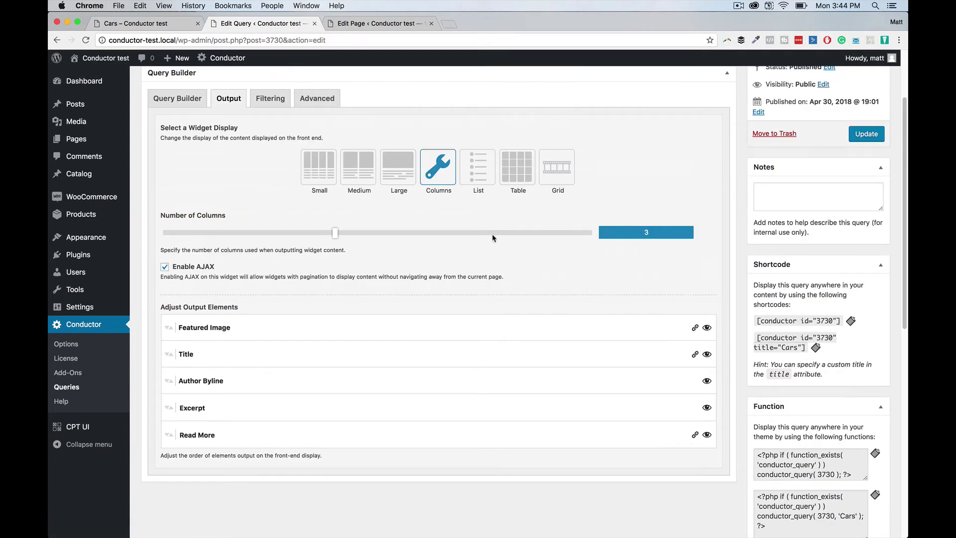
{"action": "left_click_drag", "start_coordinate": [335, 232], "coordinate": [434, 240]}
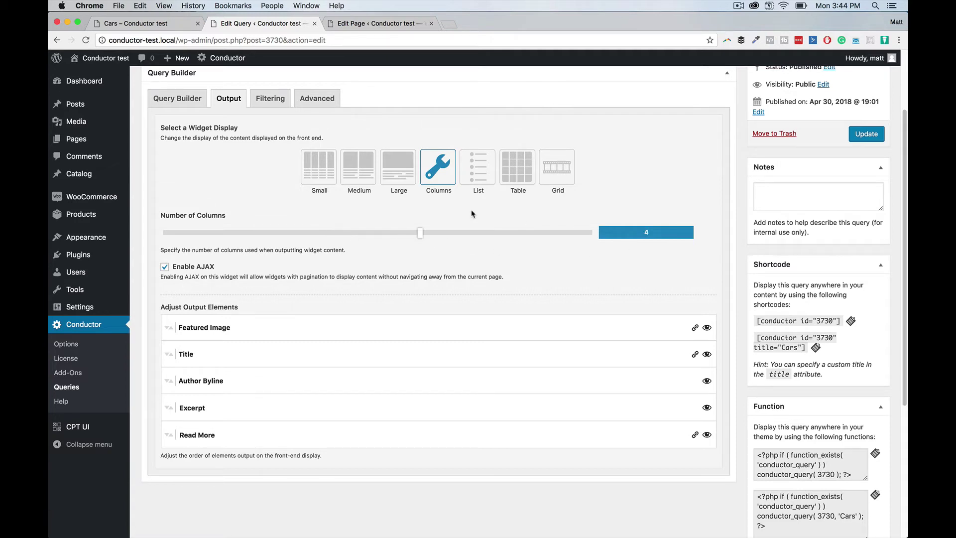
{"action": "left_click", "coordinate": [706, 381]}
{"action": "left_click", "coordinate": [707, 407]}
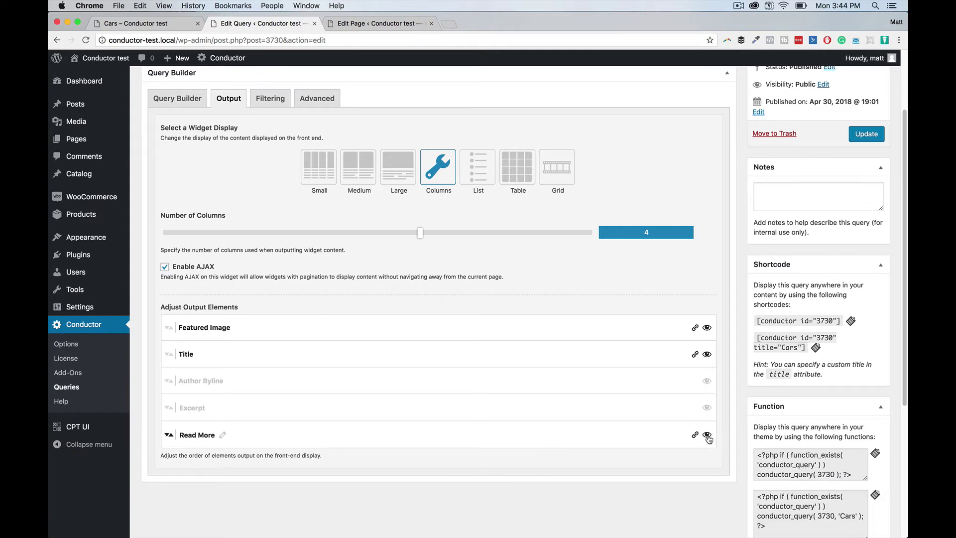
{"action": "left_click", "coordinate": [707, 435]}
{"action": "left_click", "coordinate": [856, 141]}
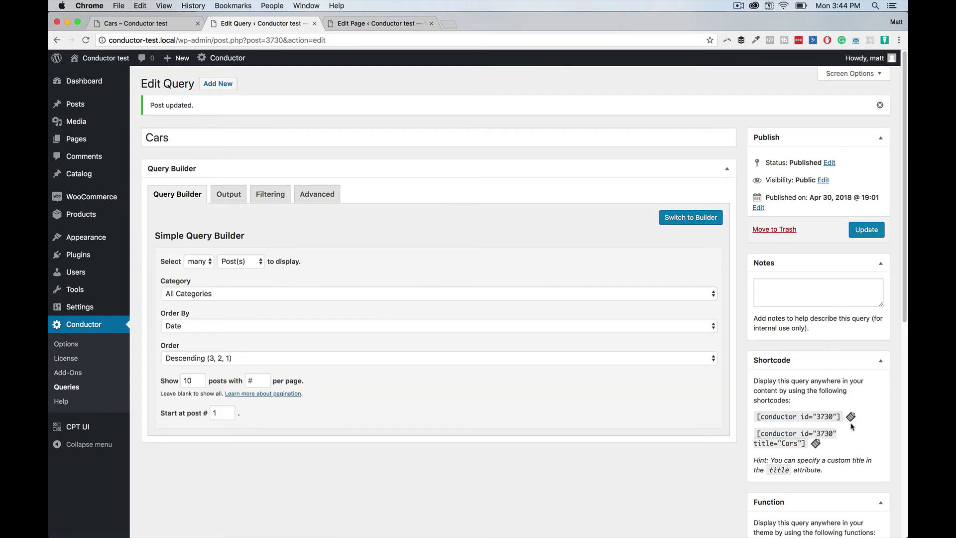
- Copy the [conductor id="3730"] shortcode and place the cursor after it in the Cars page editor
{"action": "left_click", "coordinate": [850, 417]}
{"action": "left_click", "coordinate": [815, 443]}
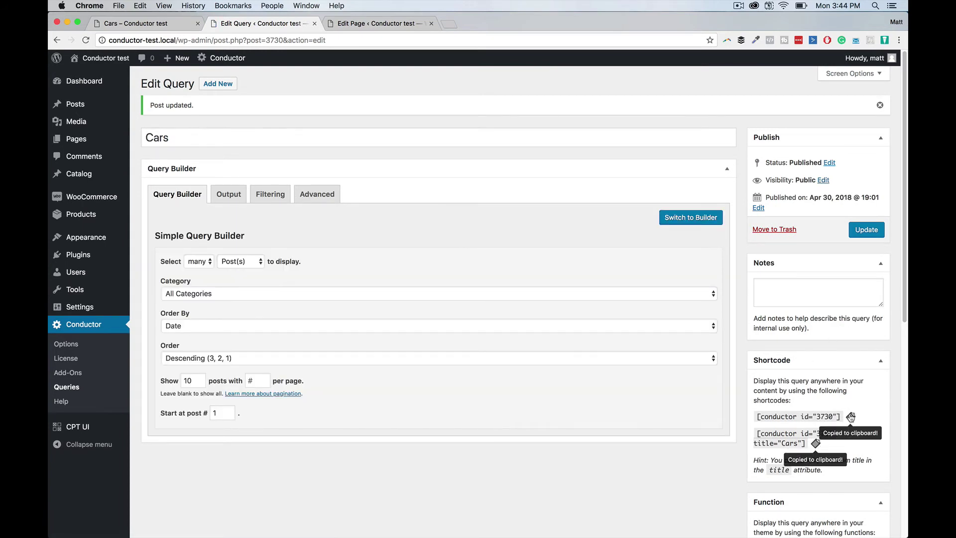
{"action": "left_click", "coordinate": [356, 29]}
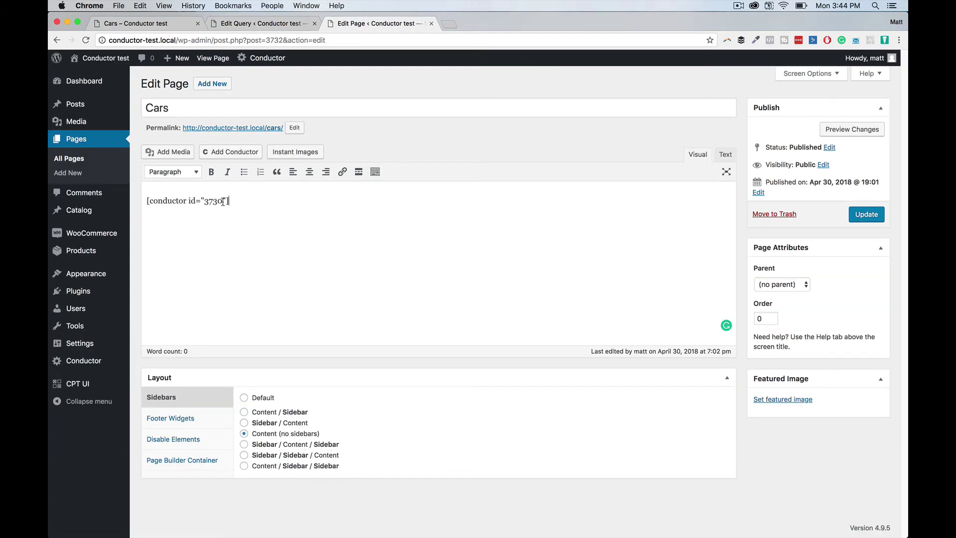
{"action": "left_click", "coordinate": [248, 195]}
- Reload the Cars page to check the four-column image-and-title grid
{"action": "left_click", "coordinate": [142, 23]}
{"action": "scroll", "coordinate": [367, 279], "scroll_direction": "down", "scroll_amount": 3}
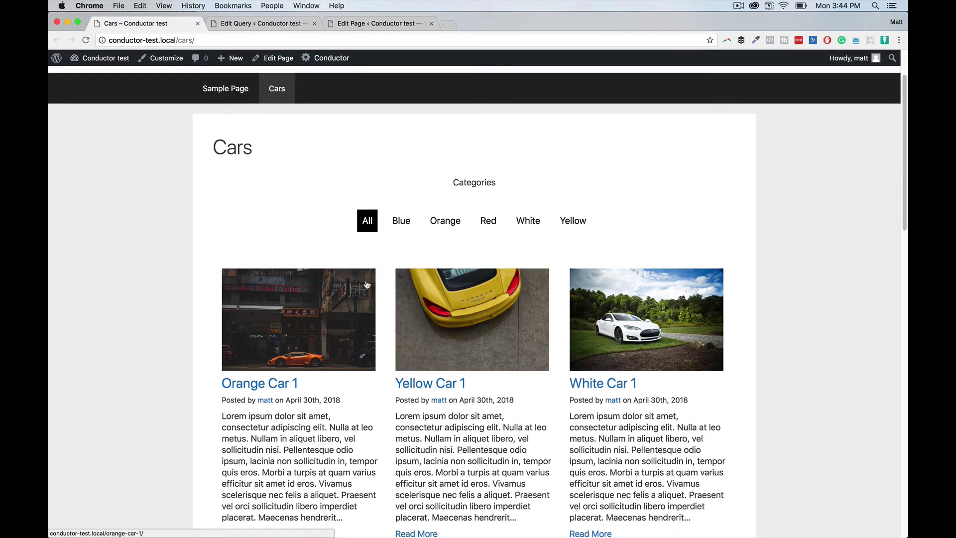
{"action": "scroll", "coordinate": [369, 278], "scroll_direction": "up", "scroll_amount": 3}
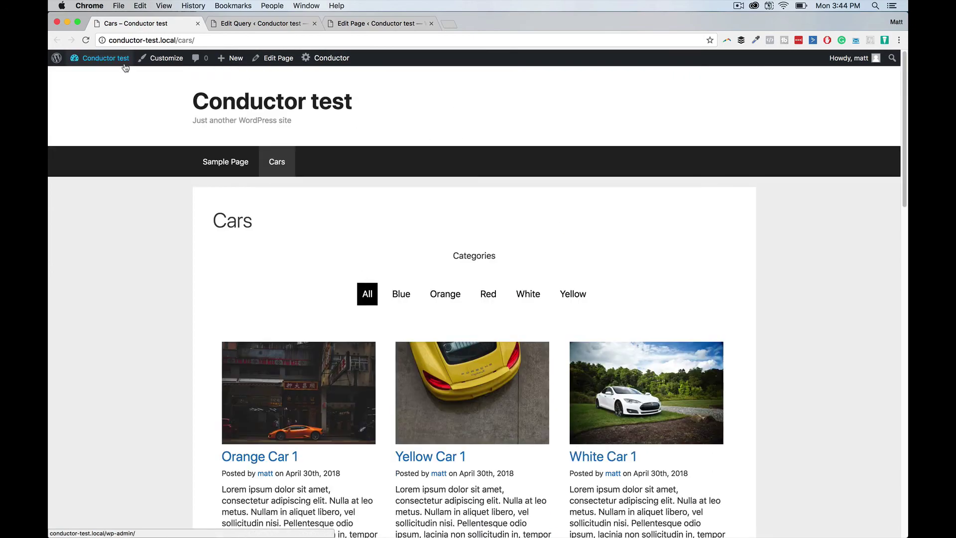
{"action": "left_click", "coordinate": [86, 40]}
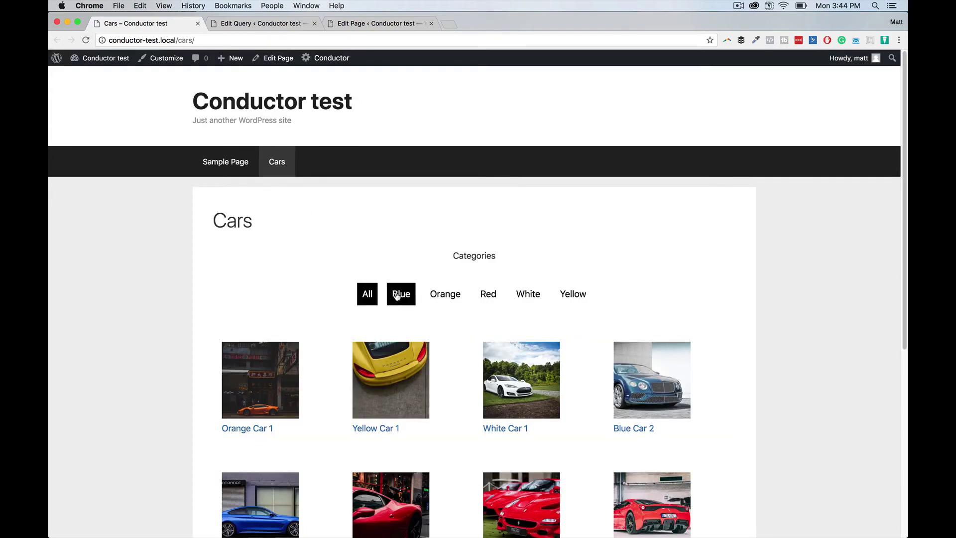
{"action": "scroll", "coordinate": [370, 281], "scroll_direction": "down", "scroll_amount": 1}
{"action": "scroll", "coordinate": [369, 281], "scroll_direction": "down", "scroll_amount": 1}
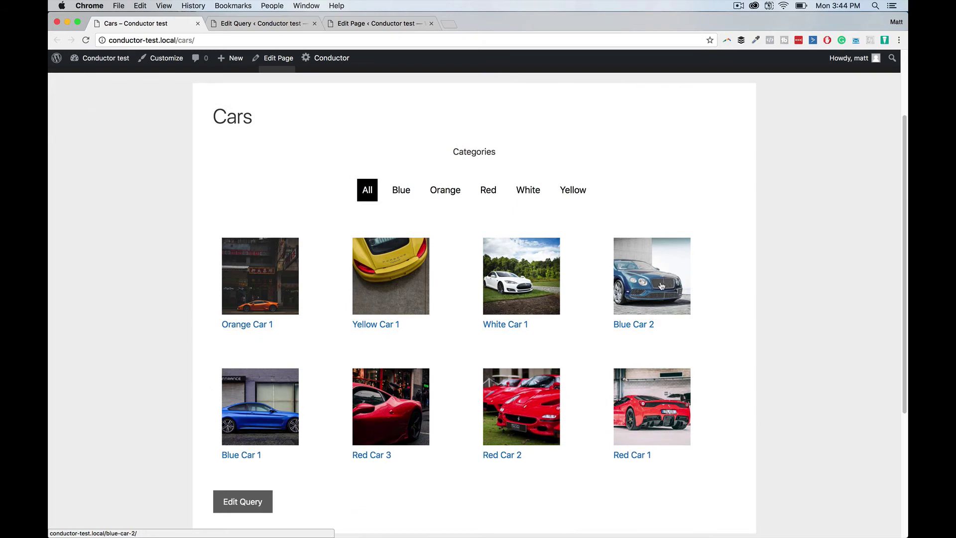
{"action": "left_click", "coordinate": [247, 329]}
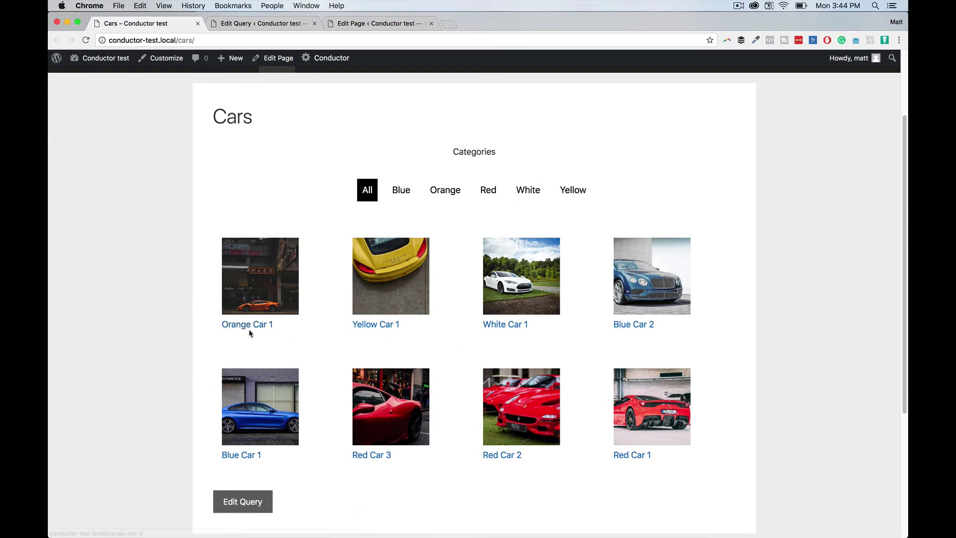
{"action": "left_click", "coordinate": [343, 342]}
{"action": "scroll", "coordinate": [550, 328], "scroll_direction": "down", "scroll_amount": 1}
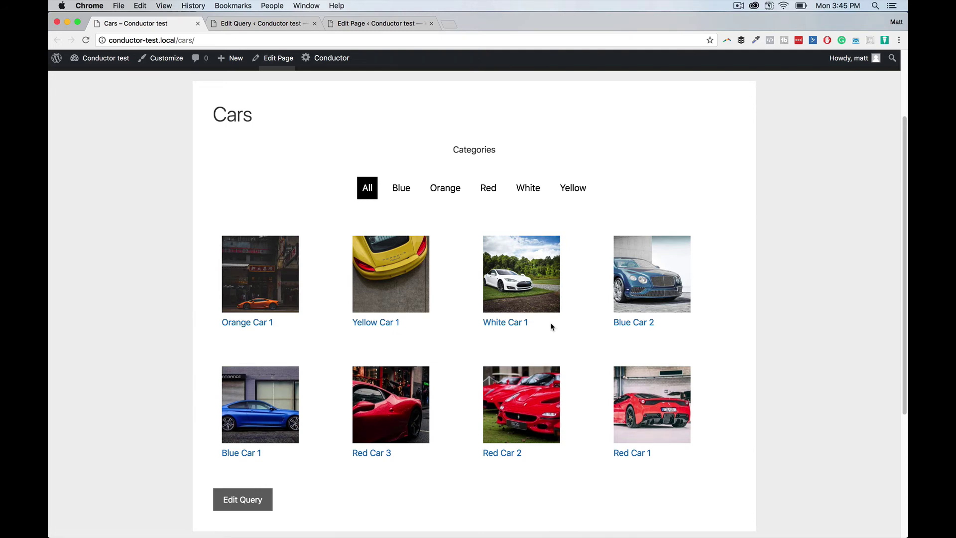
- Reduce the query's Number of Columns to 2 and update it
{"action": "left_click", "coordinate": [250, 23]}
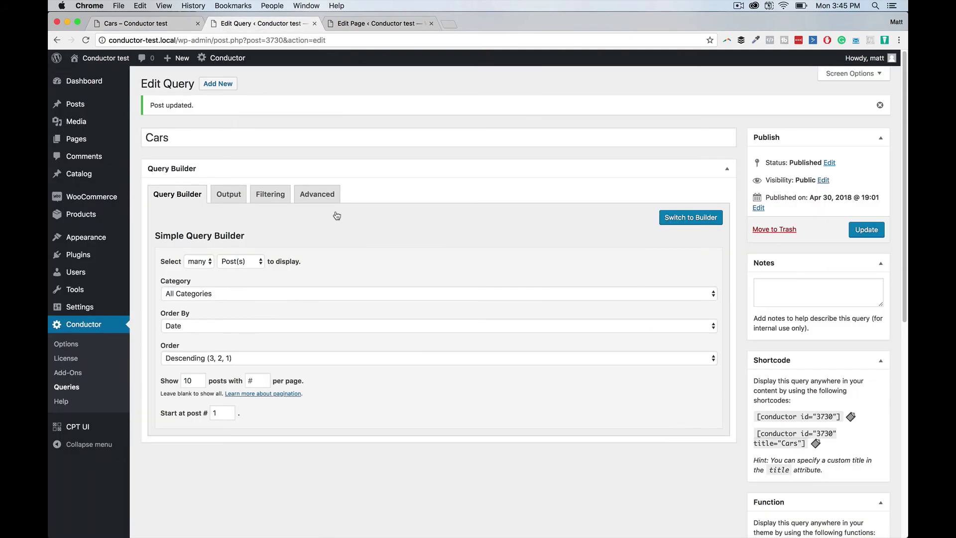
{"action": "left_click", "coordinate": [225, 198]}
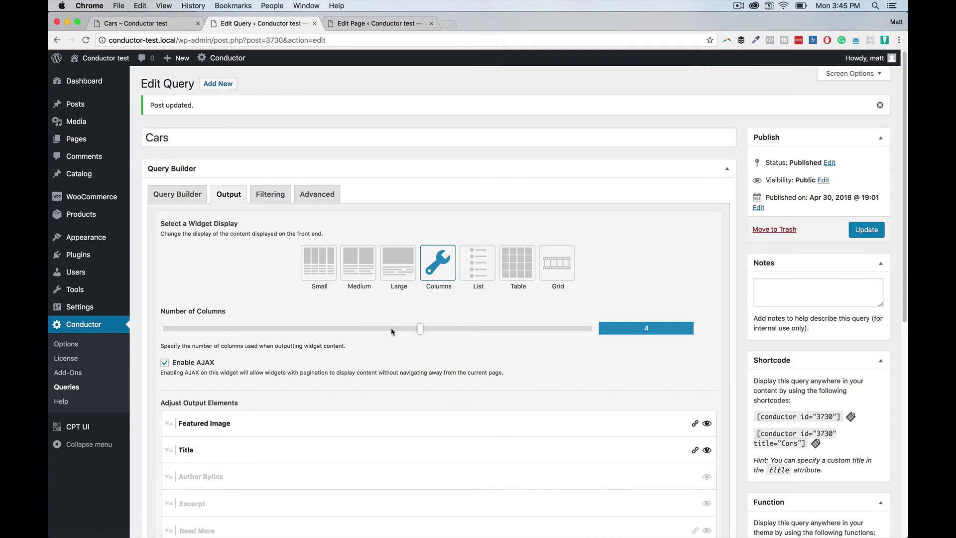
{"action": "left_click_drag", "start_coordinate": [391, 331], "coordinate": [282, 334]}
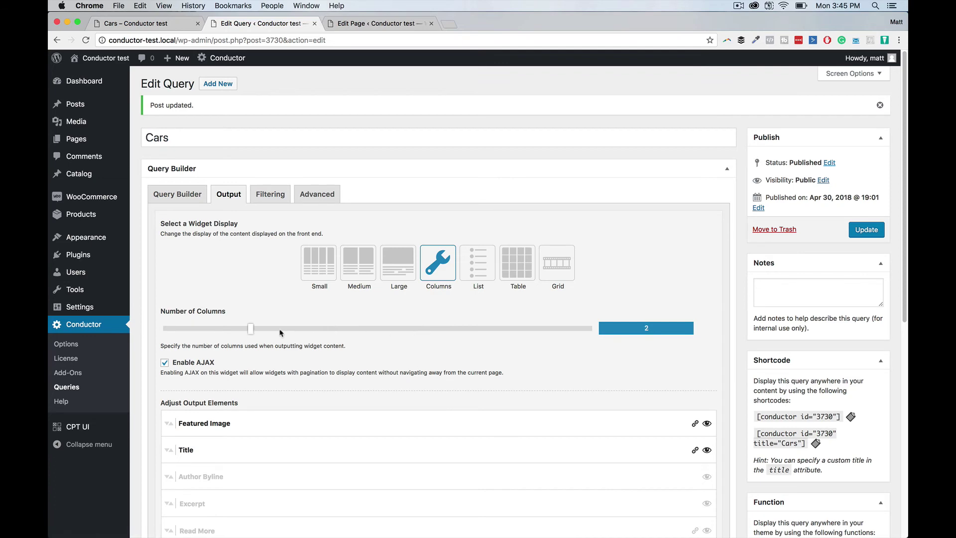
{"action": "left_click", "coordinate": [867, 230]}
{"action": "left_click", "coordinate": [162, 25]}
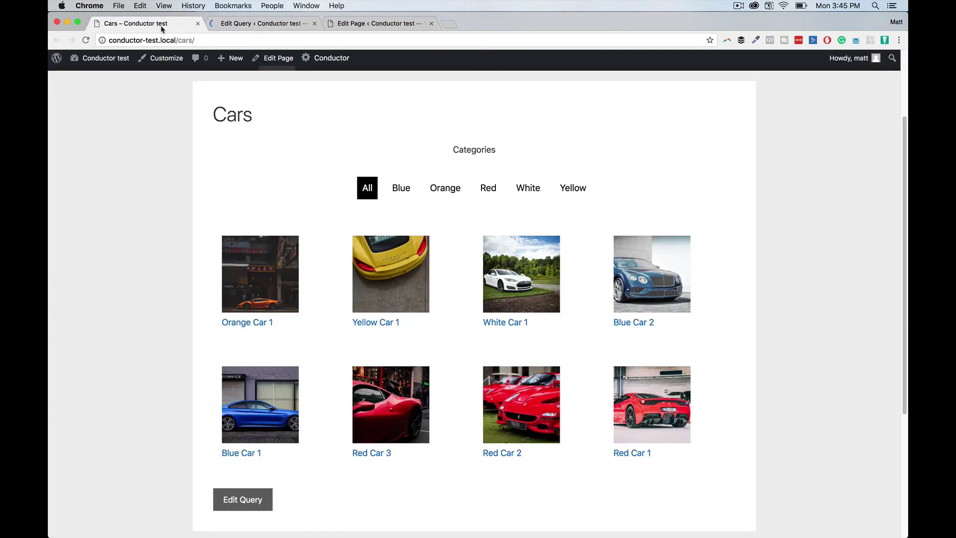
- Reload the two-column Cars page and test the Orange, Red, White, Yellow and Blue filters
{"action": "left_click", "coordinate": [85, 40]}
{"action": "scroll", "coordinate": [401, 176], "scroll_direction": "down", "scroll_amount": 10}
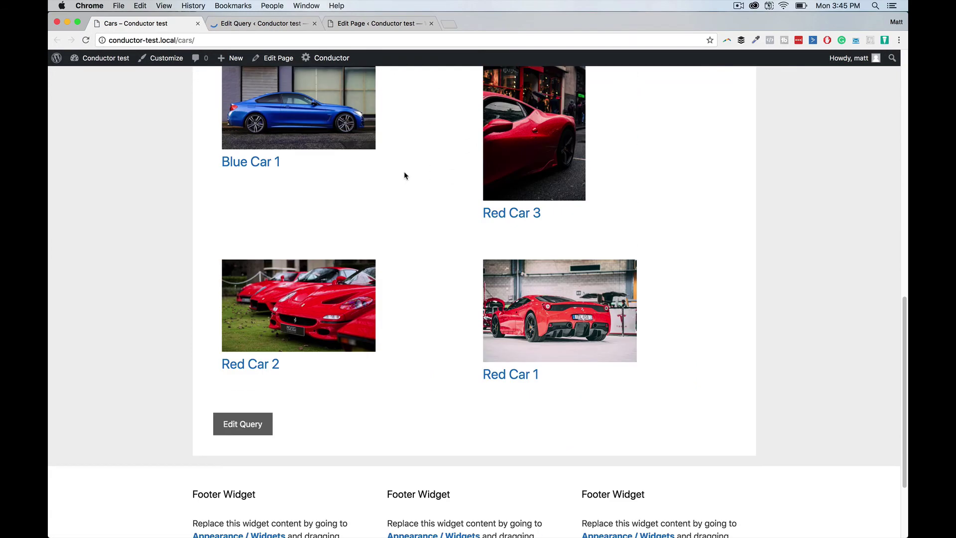
{"action": "scroll", "coordinate": [404, 176], "scroll_direction": "down", "scroll_amount": 3}
{"action": "scroll", "coordinate": [404, 176], "scroll_direction": "up", "scroll_amount": 15}
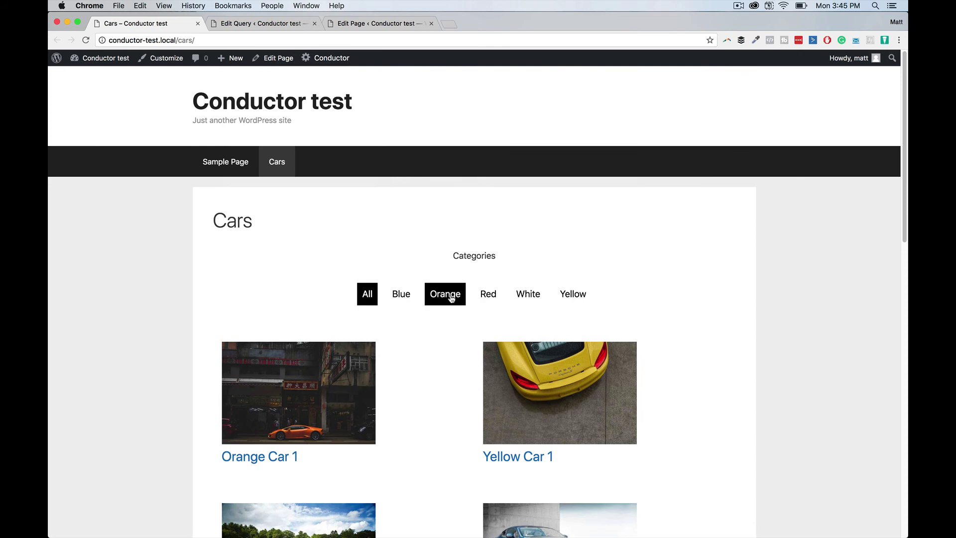
{"action": "left_click", "coordinate": [451, 298]}
{"action": "left_click", "coordinate": [488, 294]}
{"action": "left_click", "coordinate": [528, 295]}
{"action": "left_click", "coordinate": [573, 295]}
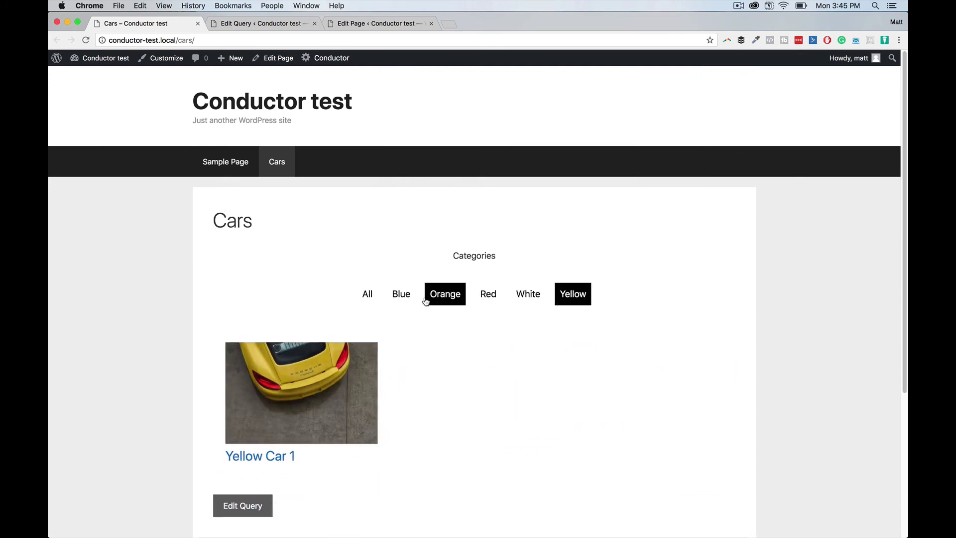
{"action": "left_click", "coordinate": [399, 294]}
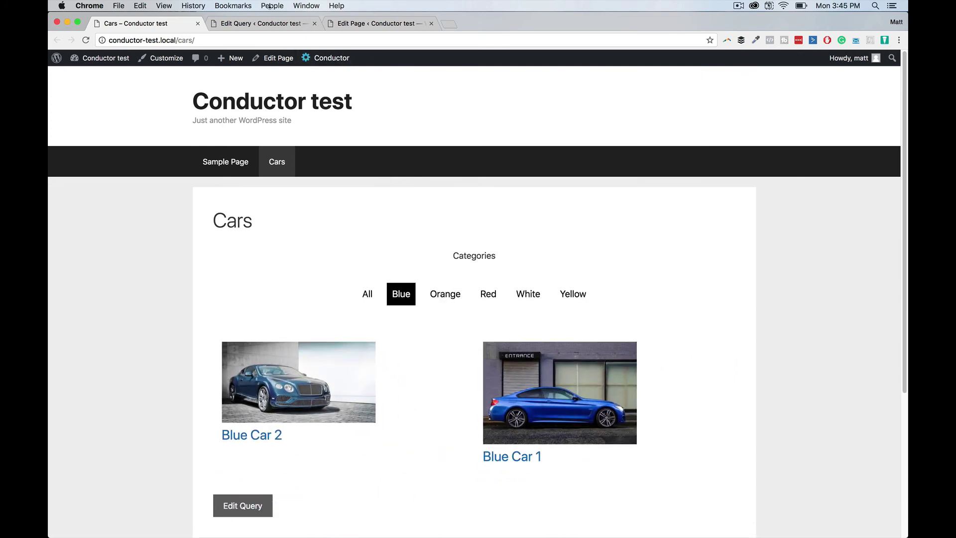
{"action": "left_click", "coordinate": [260, 22]}
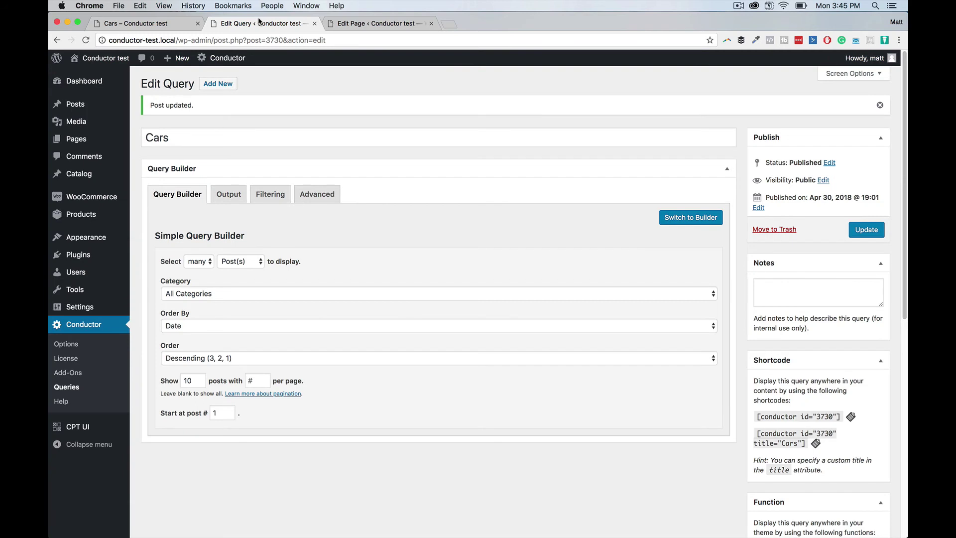